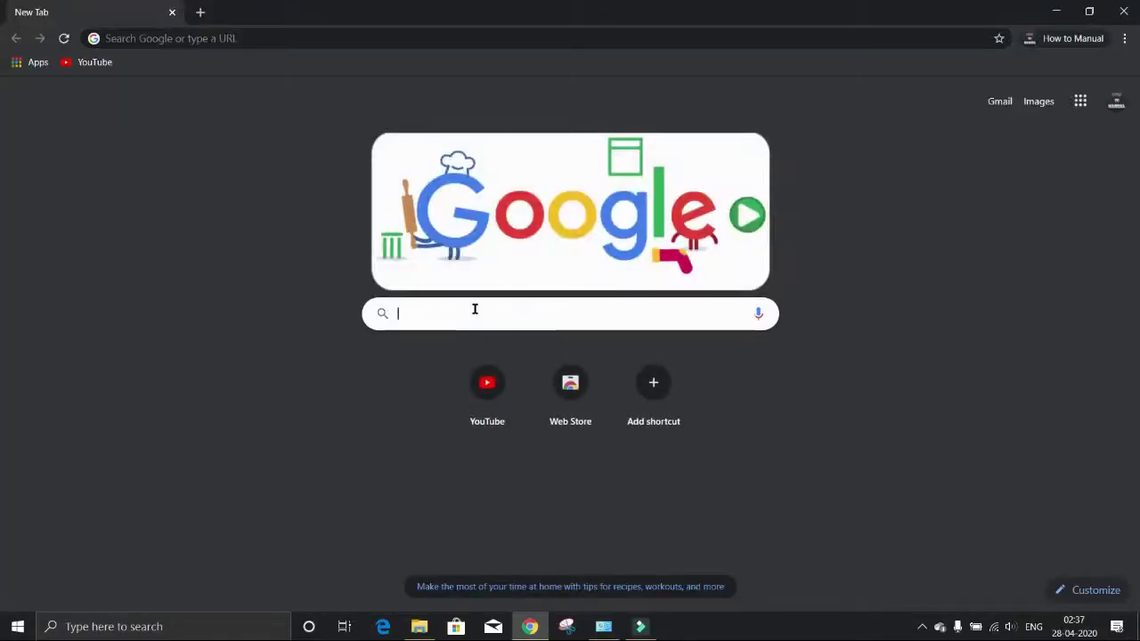
Search Google for "whatsapp for pc" and open the Download WhatsApp page on whatsapp.com.
type("wg")
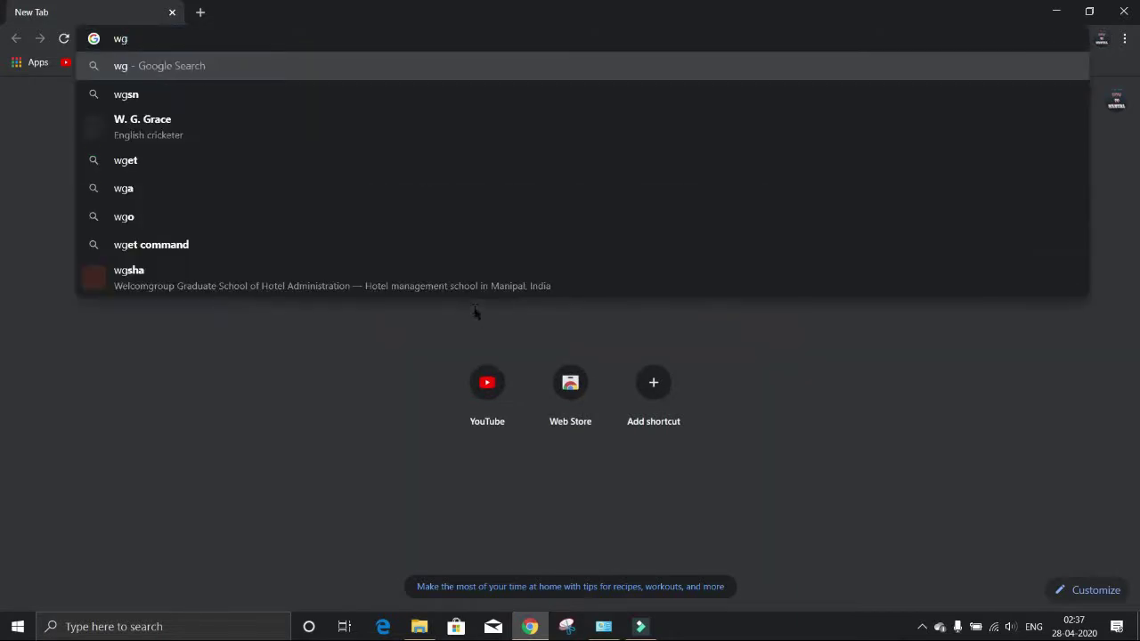
key("BackSpace")
type("hatsapp fo")
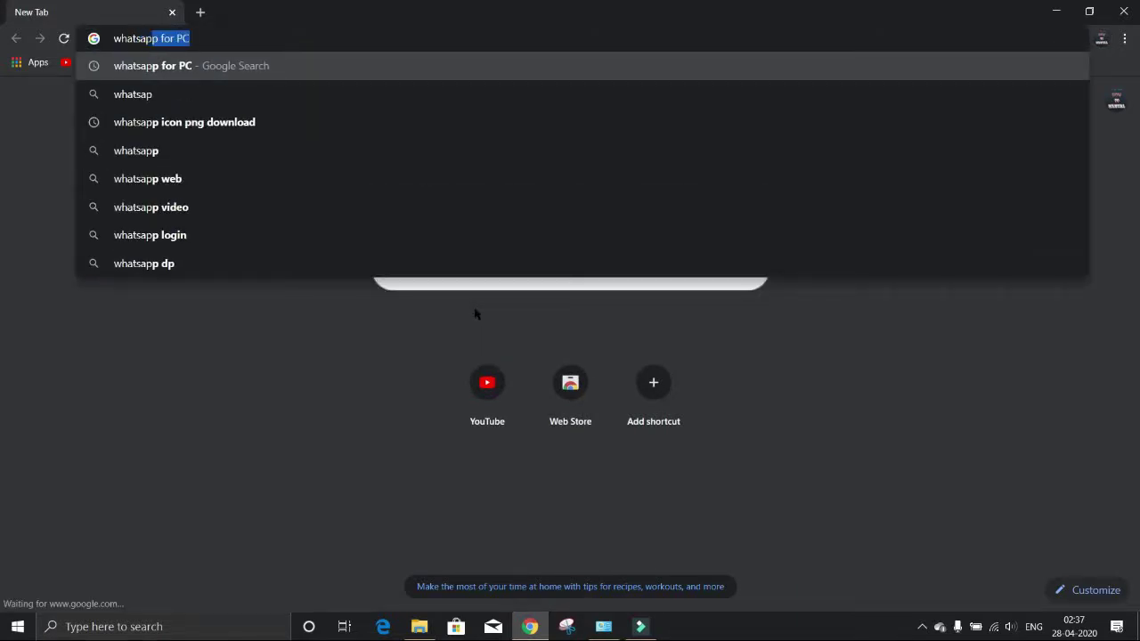
type("r pc")
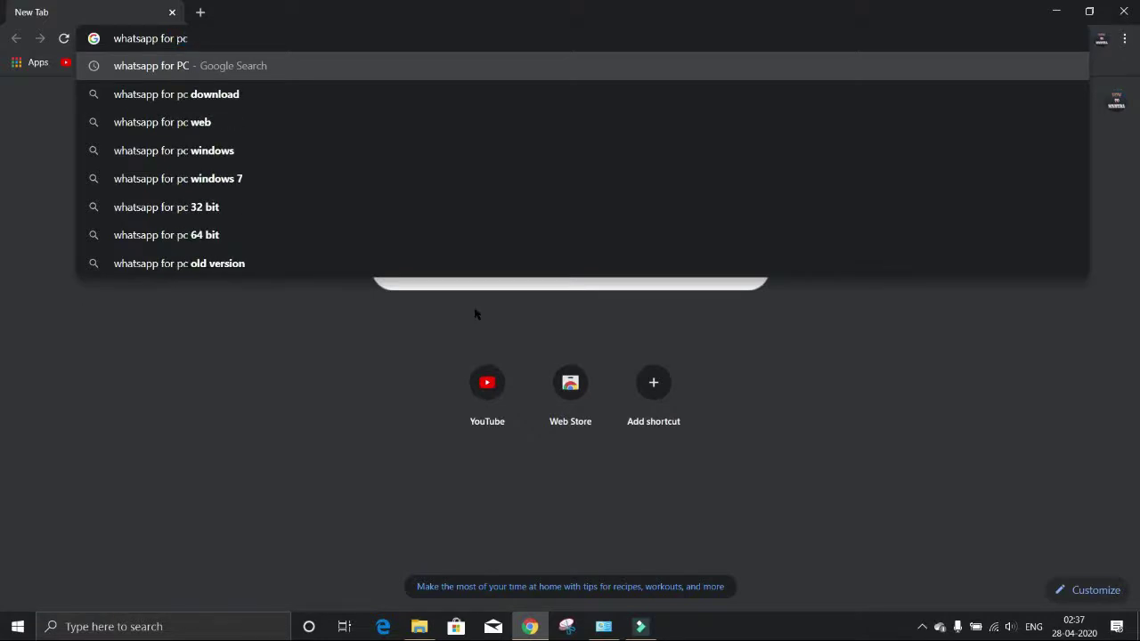
key("Return")
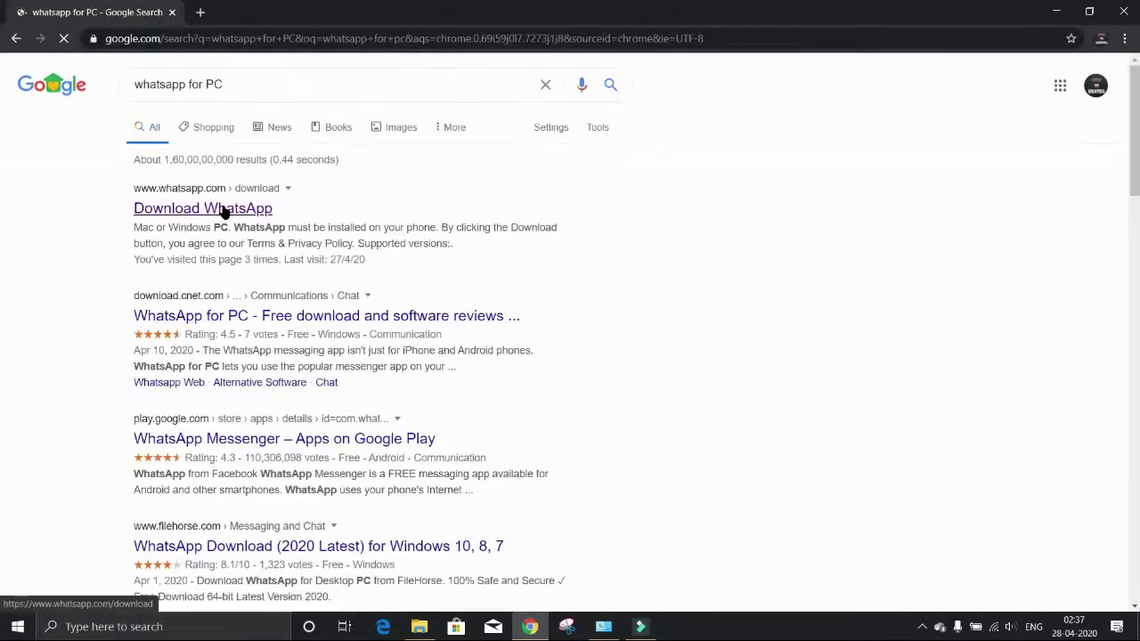
left_click(213, 215)
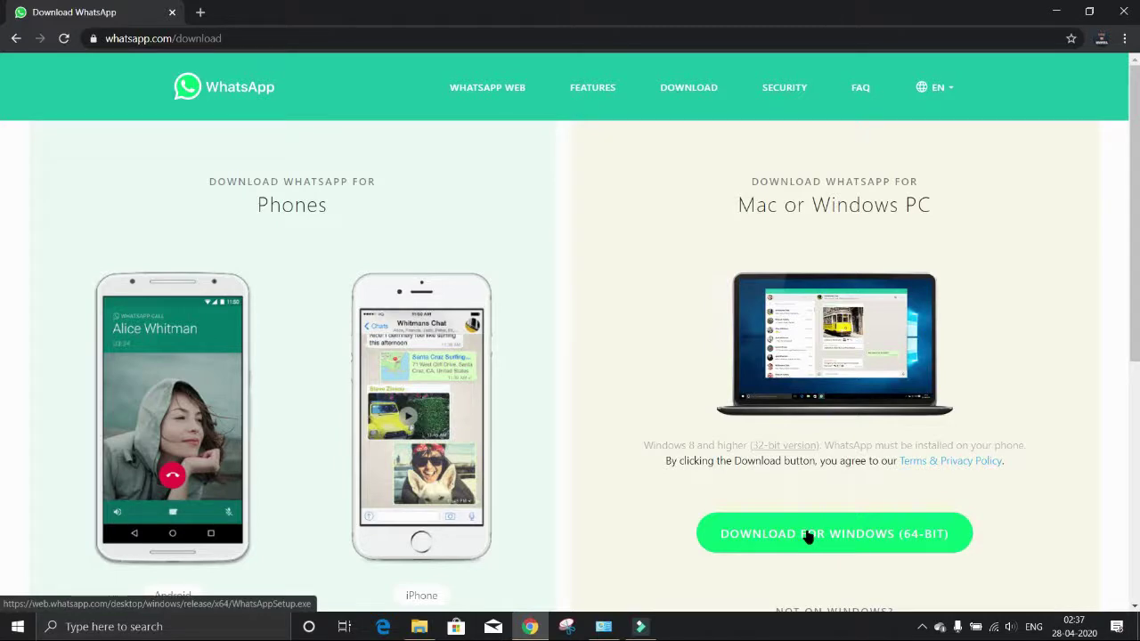
Check the file size of the WhatsAppSetup installer on the desktop in its properties and run the installer.
left_click(1056, 12)
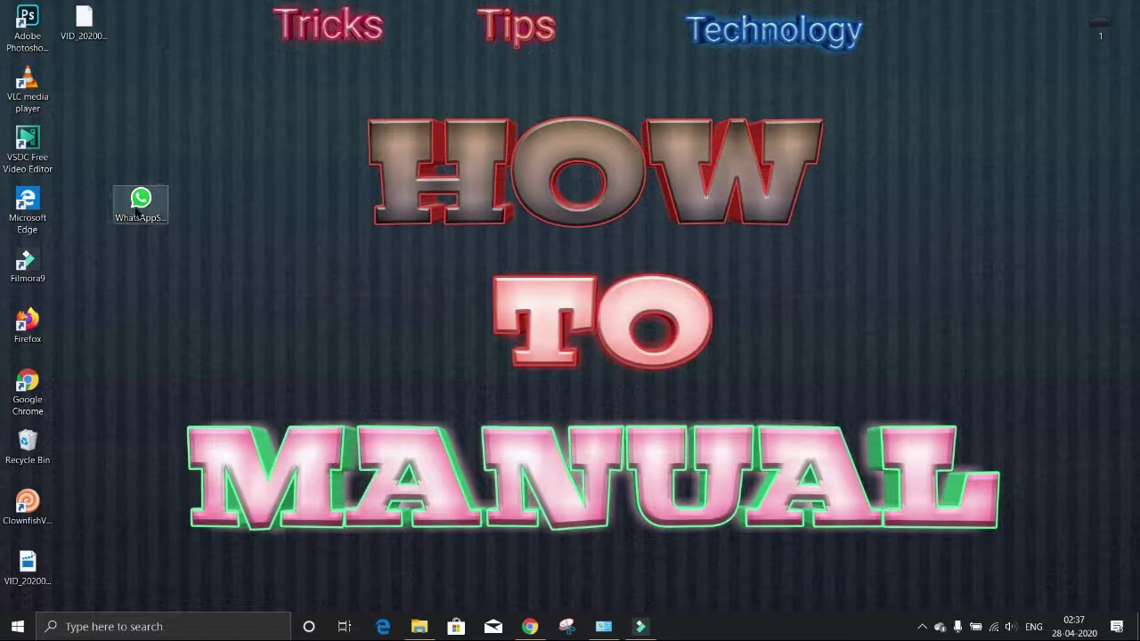
right_click(138, 203)
left_click(185, 503)
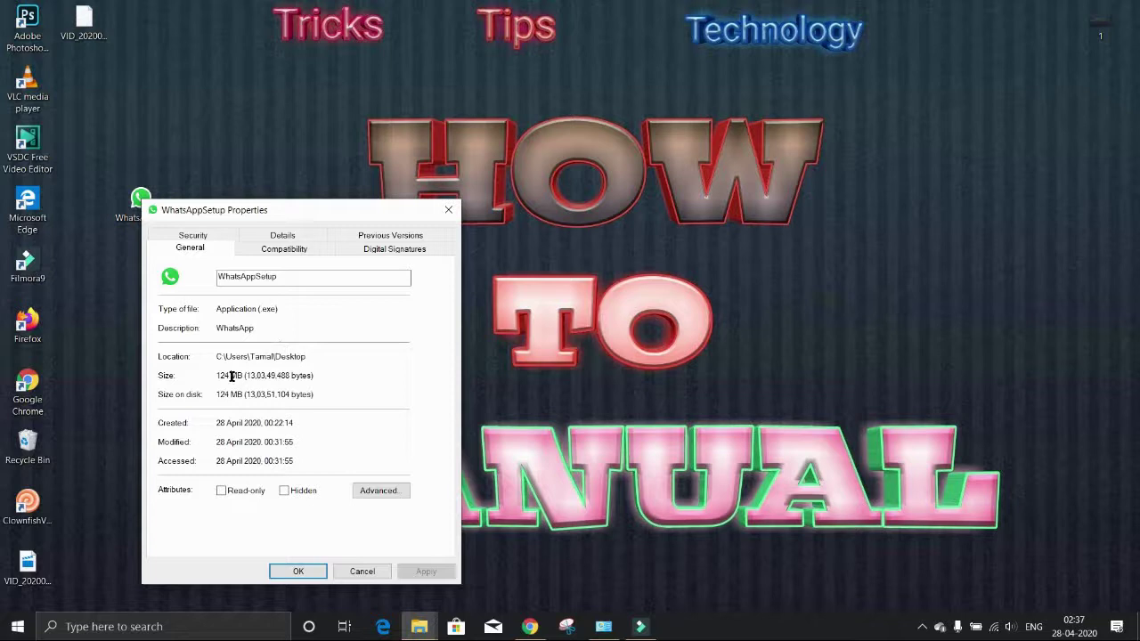
left_click_drag(228, 374, 208, 378)
left_click(448, 209)
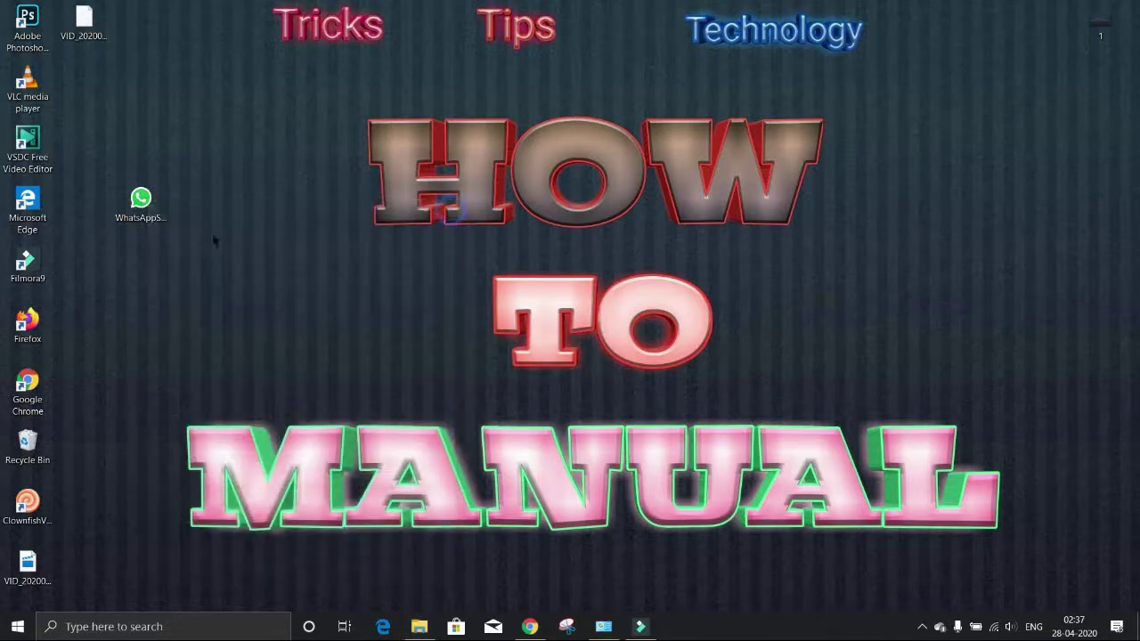
double_click(139, 205)
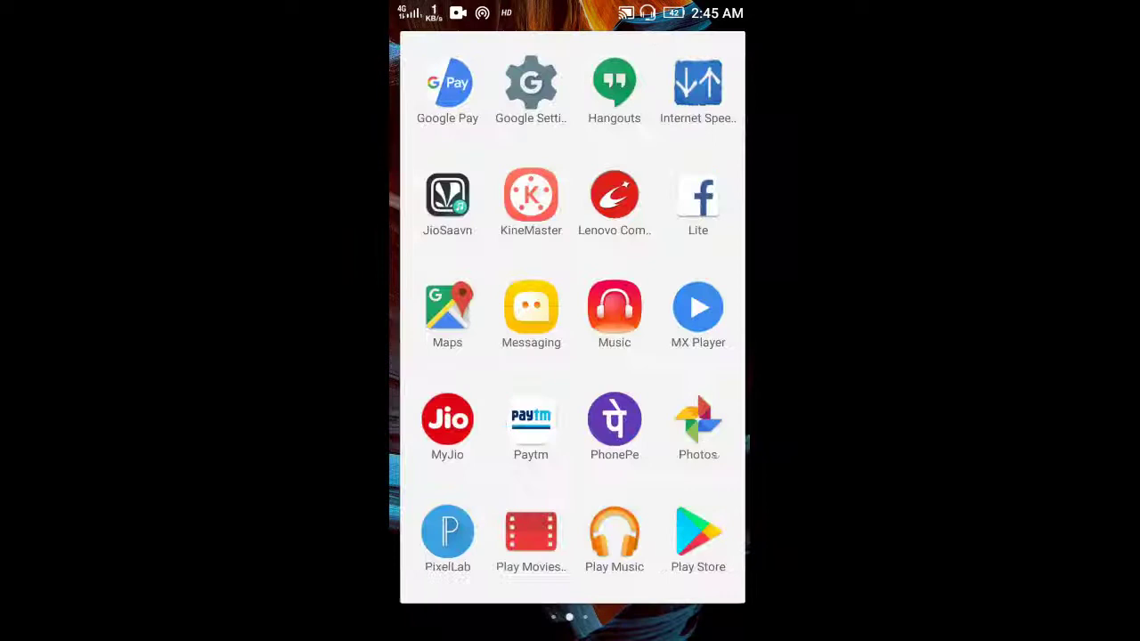
Open WhatsApp on the phone, view the account's profile in the settings, and return to the chat list.
left_click(611, 308)
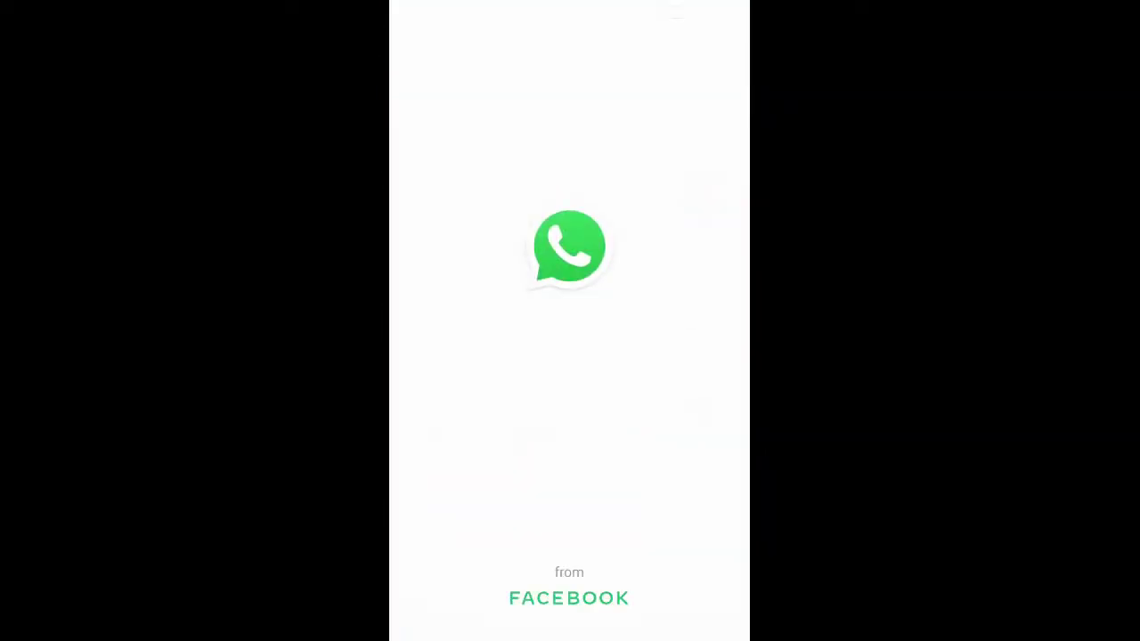
left_click(727, 51)
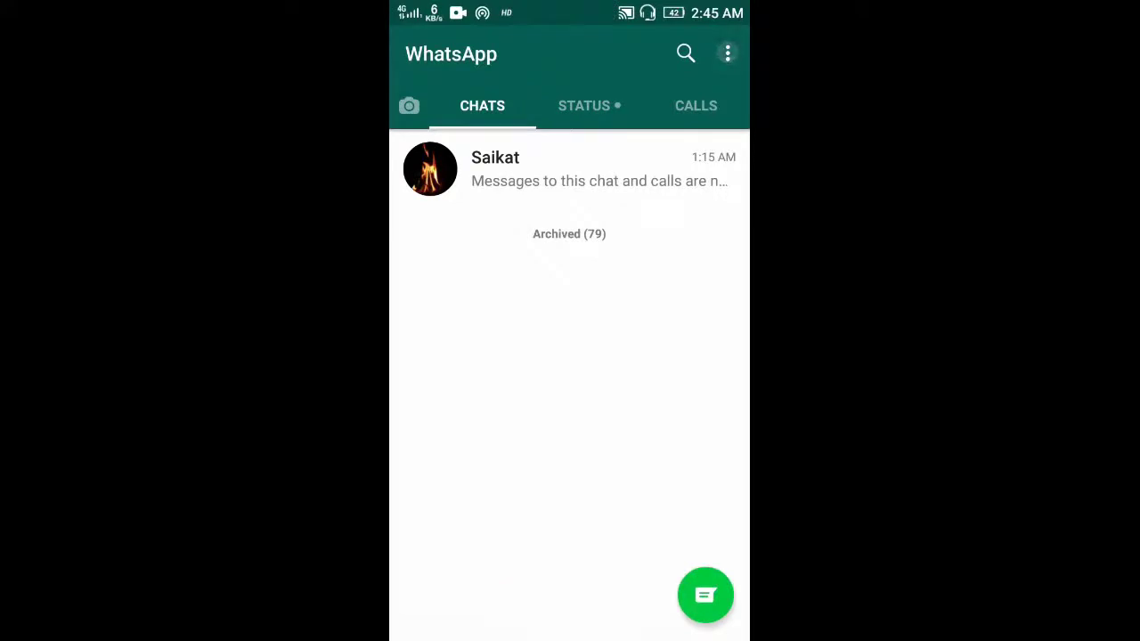
left_click(656, 247)
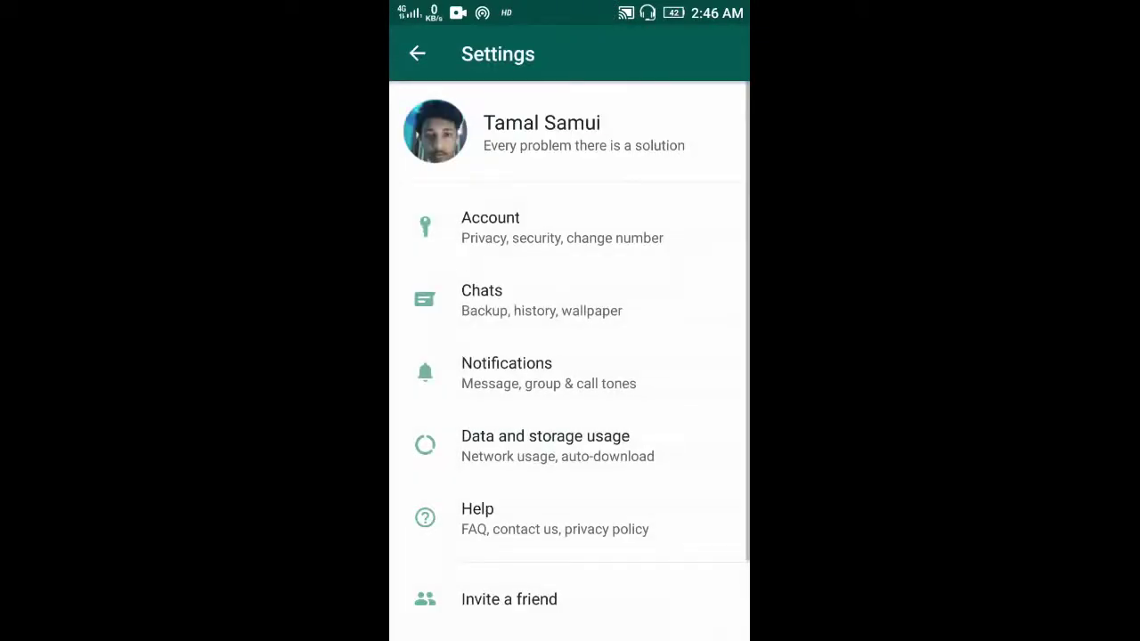
left_click(539, 132)
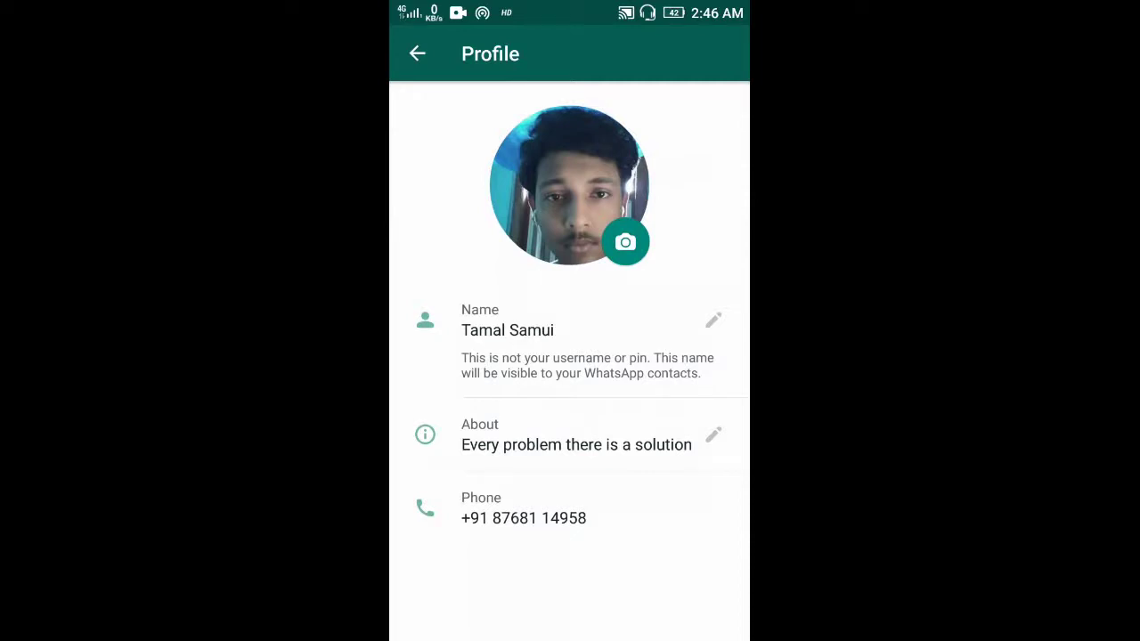
left_click(417, 53)
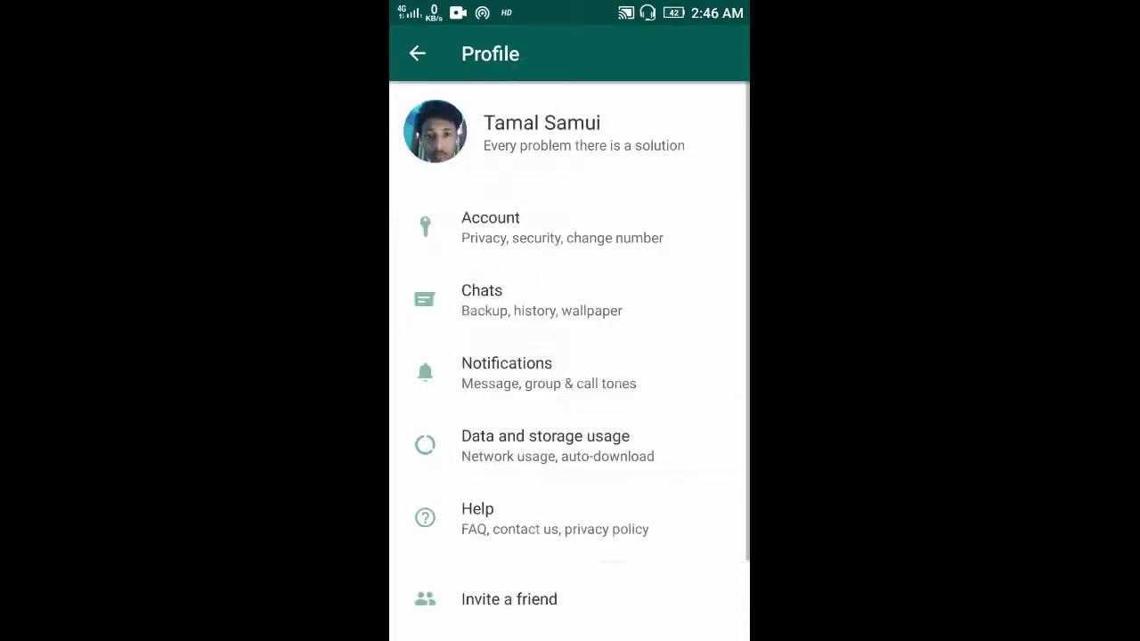
left_click(417, 54)
Open WhatsApp Web on the phone to link the computer.
left_click(727, 53)
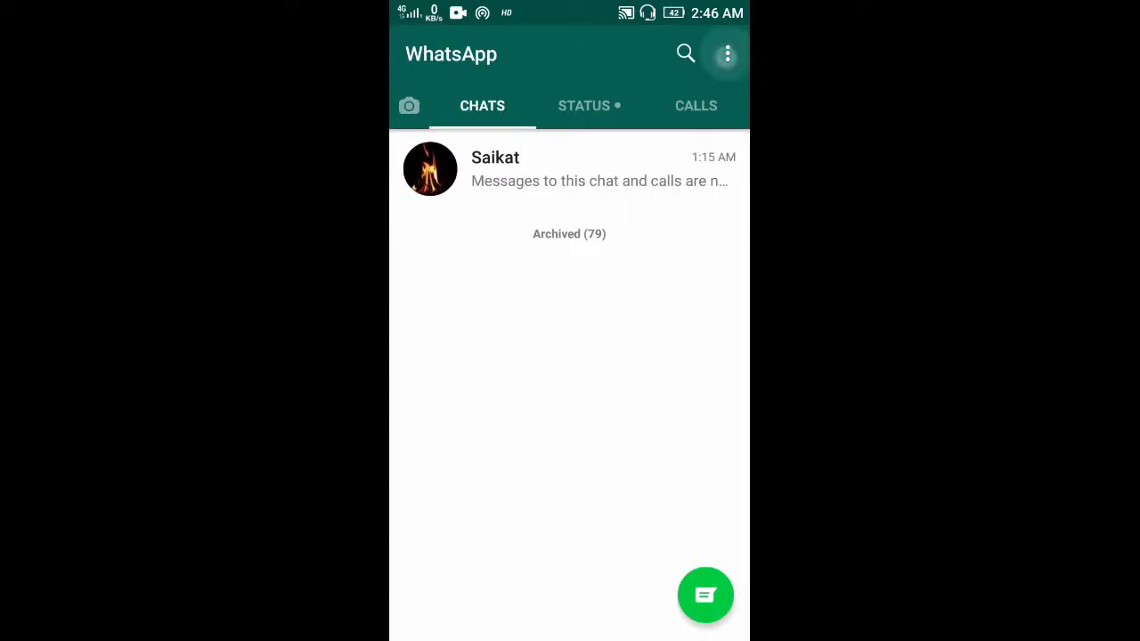
left_click(597, 146)
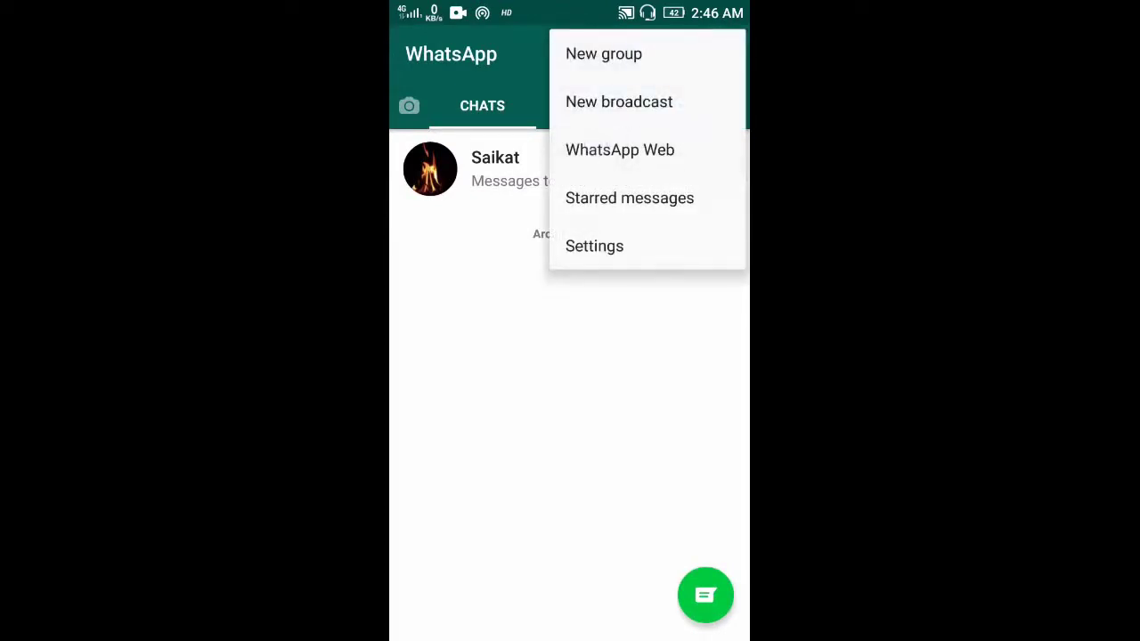
left_click(618, 148)
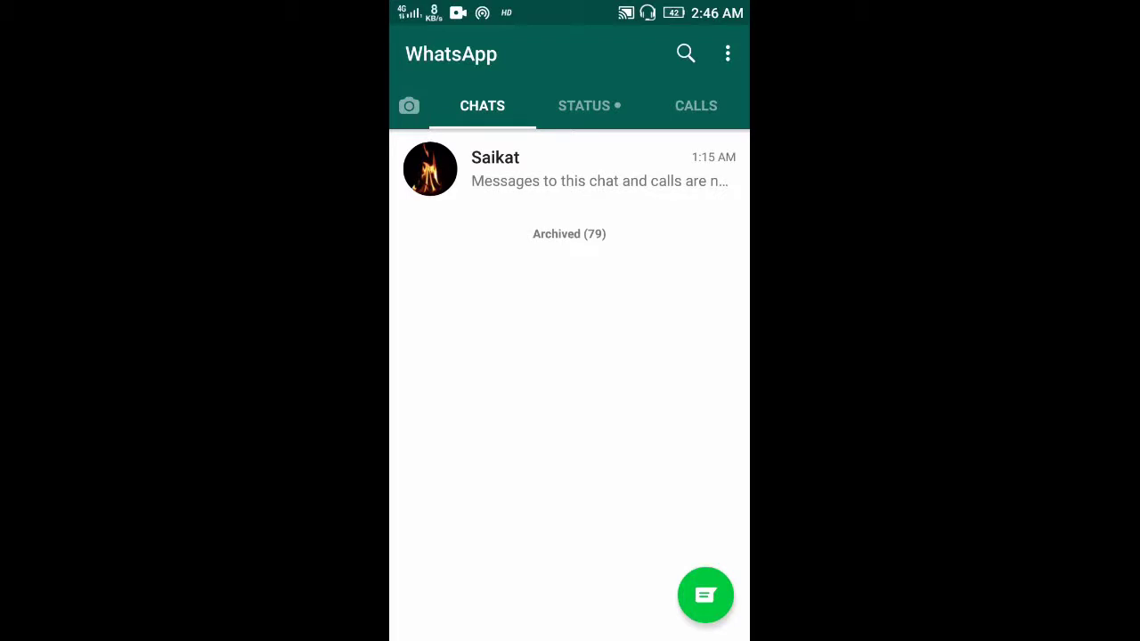
Examine the logged-in devices under WhatsApp Web and the option to log out from all devices, cancelling the logout.
left_click(727, 55)
left_click(660, 149)
left_click(589, 398)
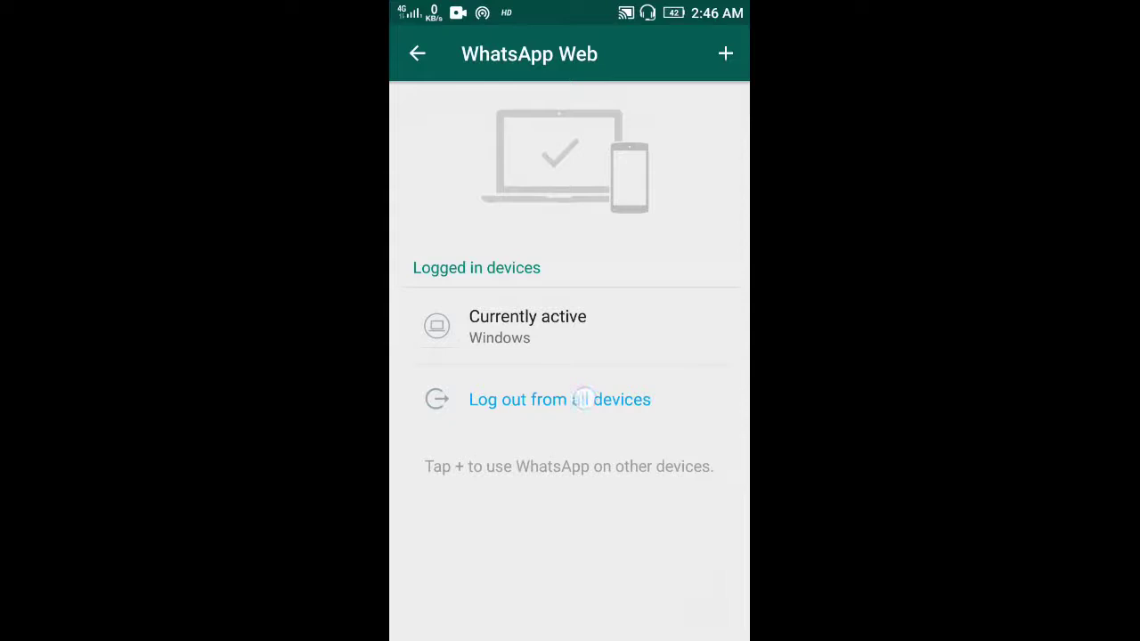
left_click(579, 399)
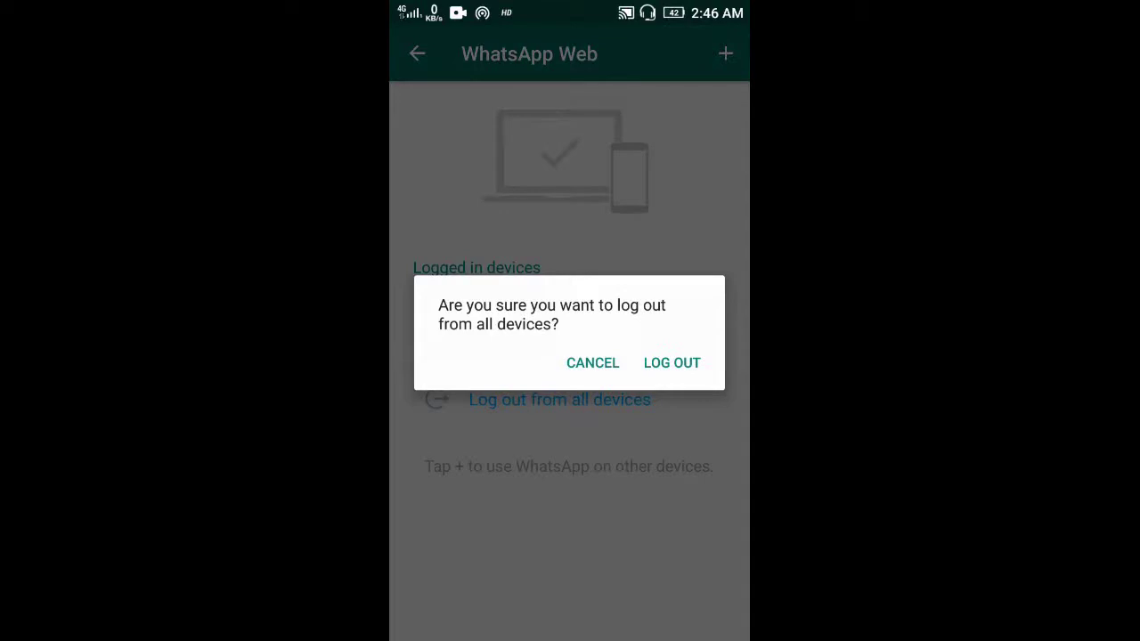
key("Escape")
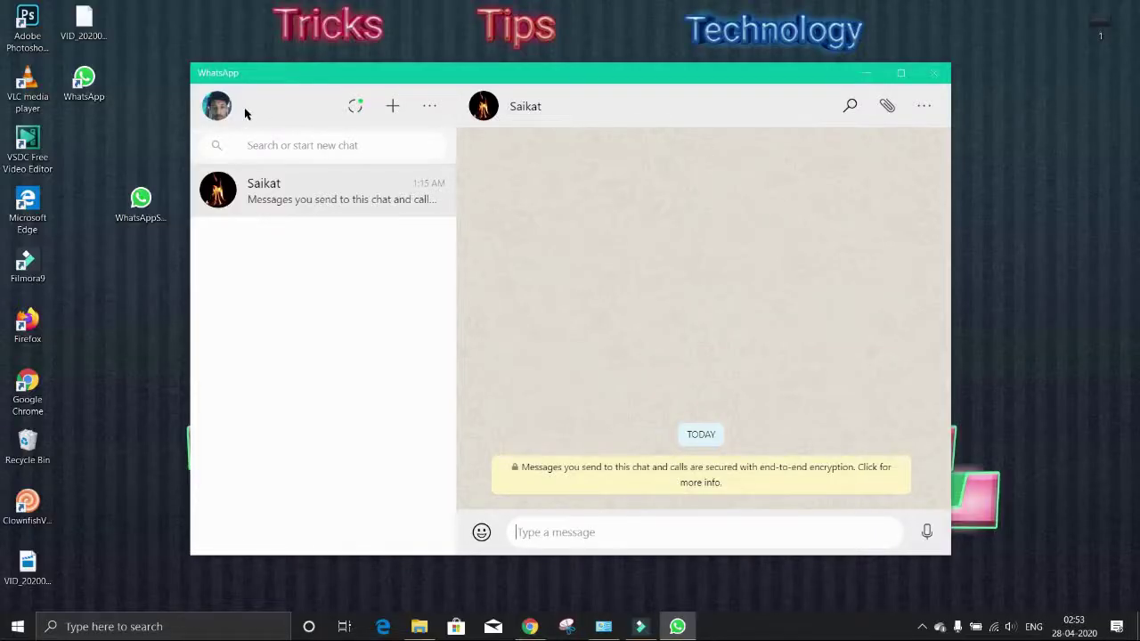
Switch to WhatsApp on the computer and look over the account's profile and the general account options.
left_click(218, 111)
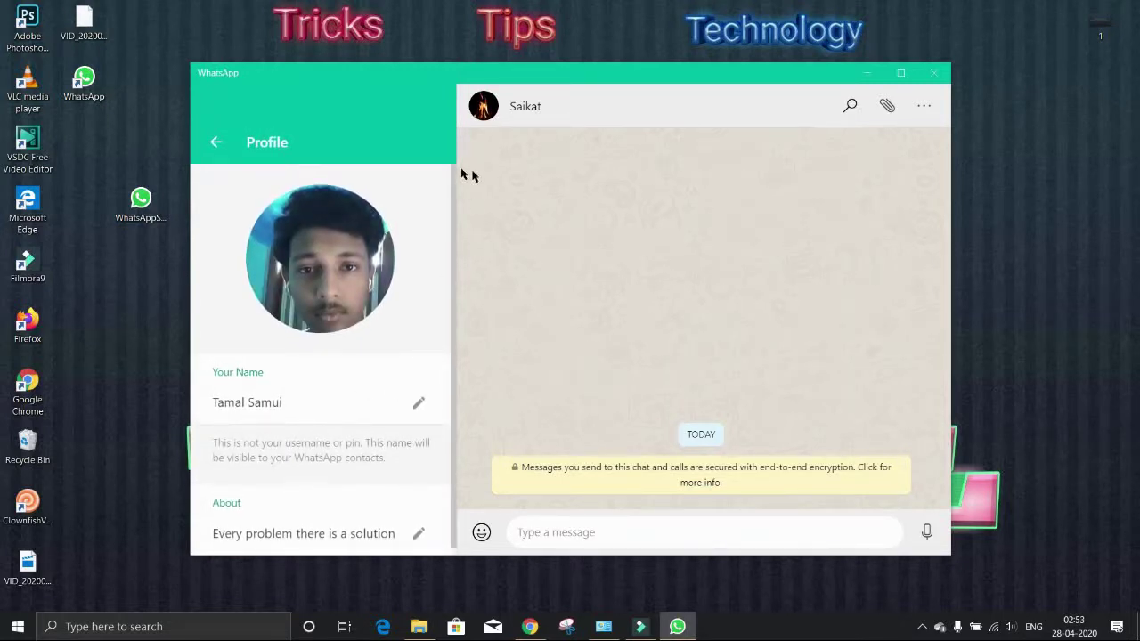
left_click(216, 145)
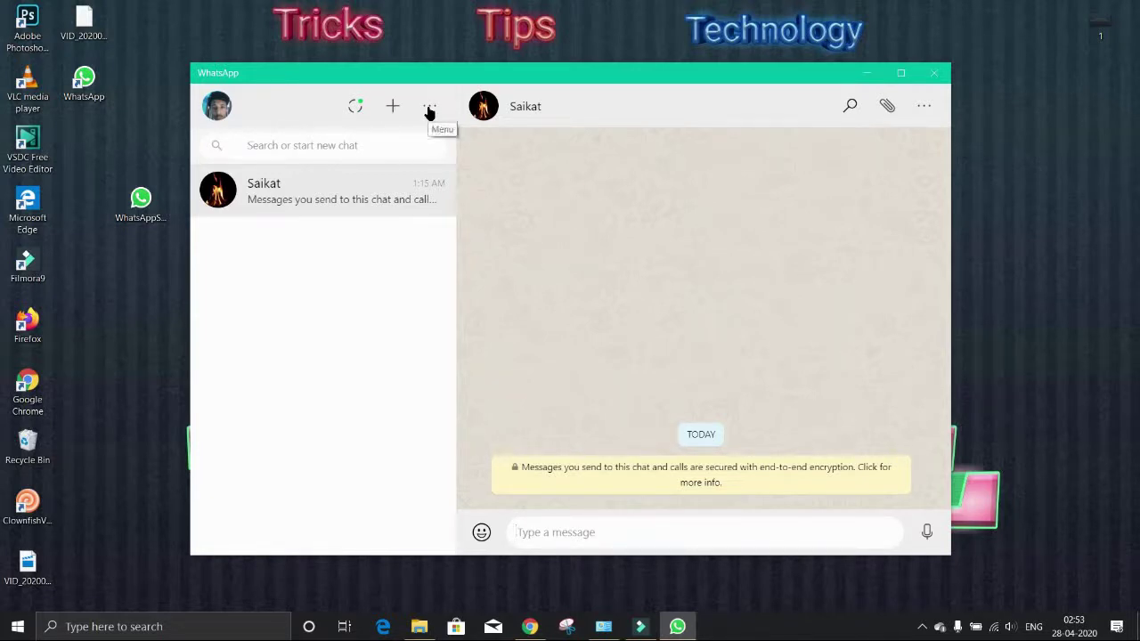
left_click(429, 107)
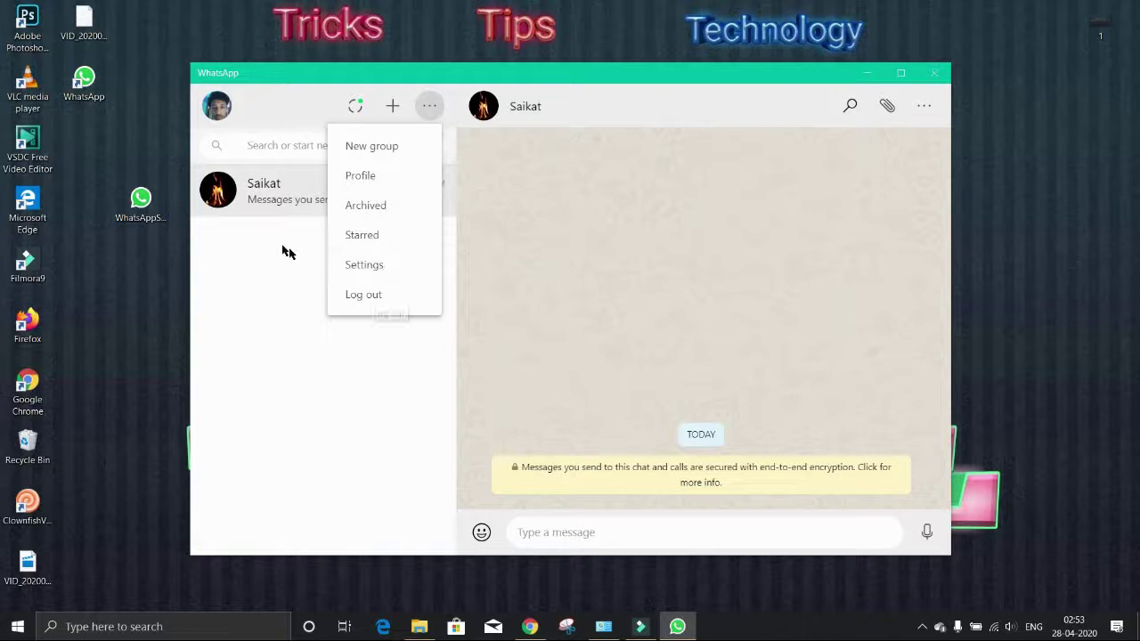
left_click(283, 253)
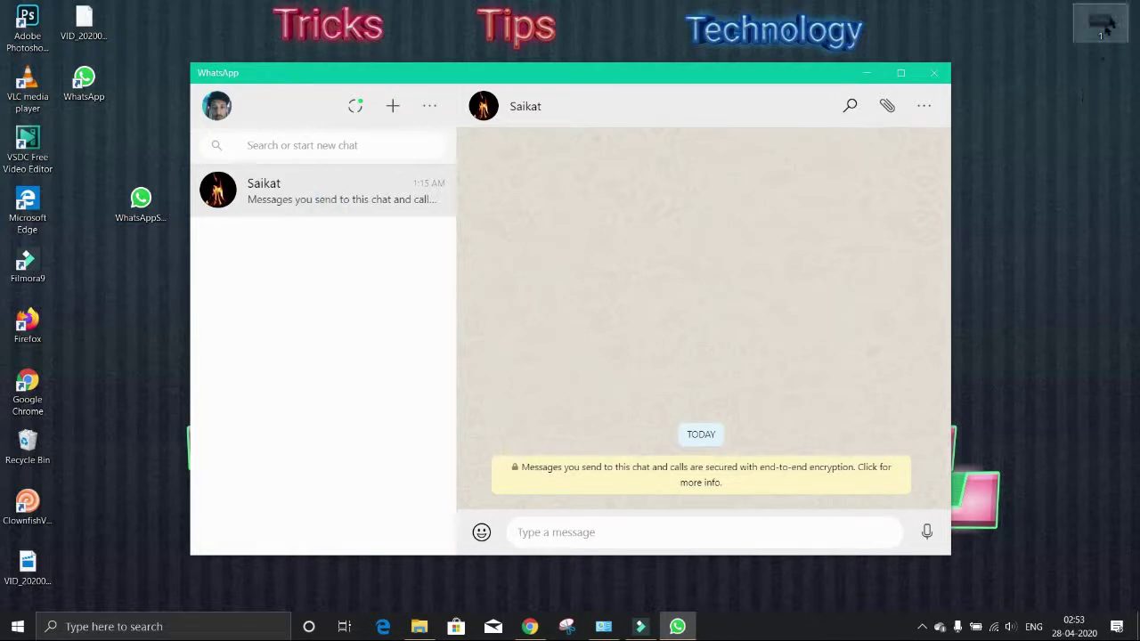
Send the image file 1 from the desktop to the open chat without a caption or additional files.
left_click_drag(1104, 27, 697, 311)
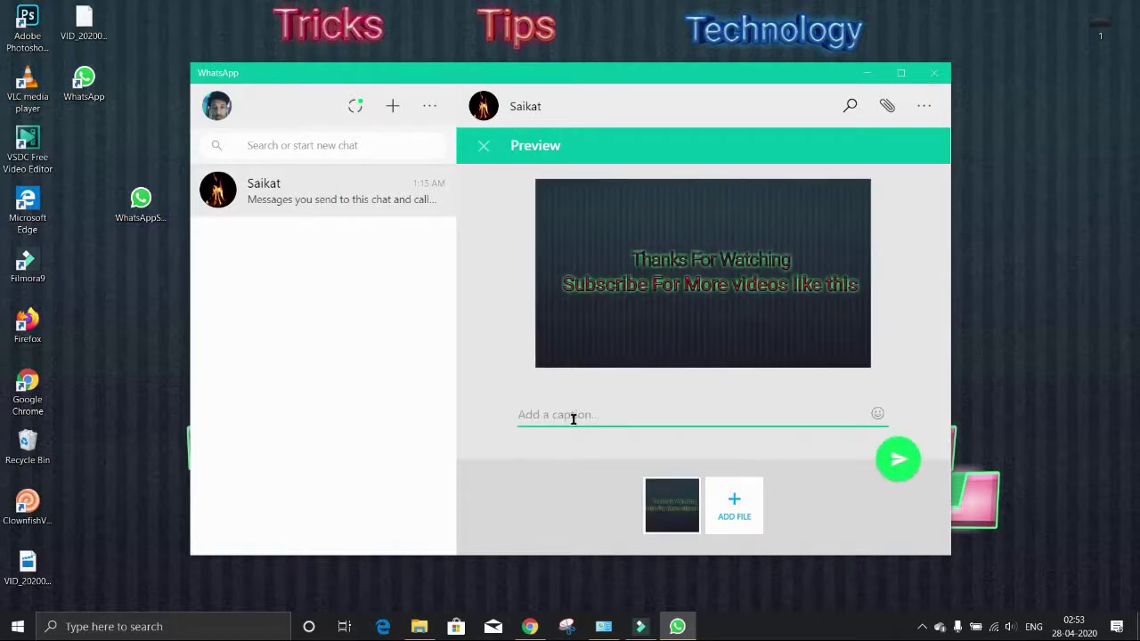
left_click(734, 505)
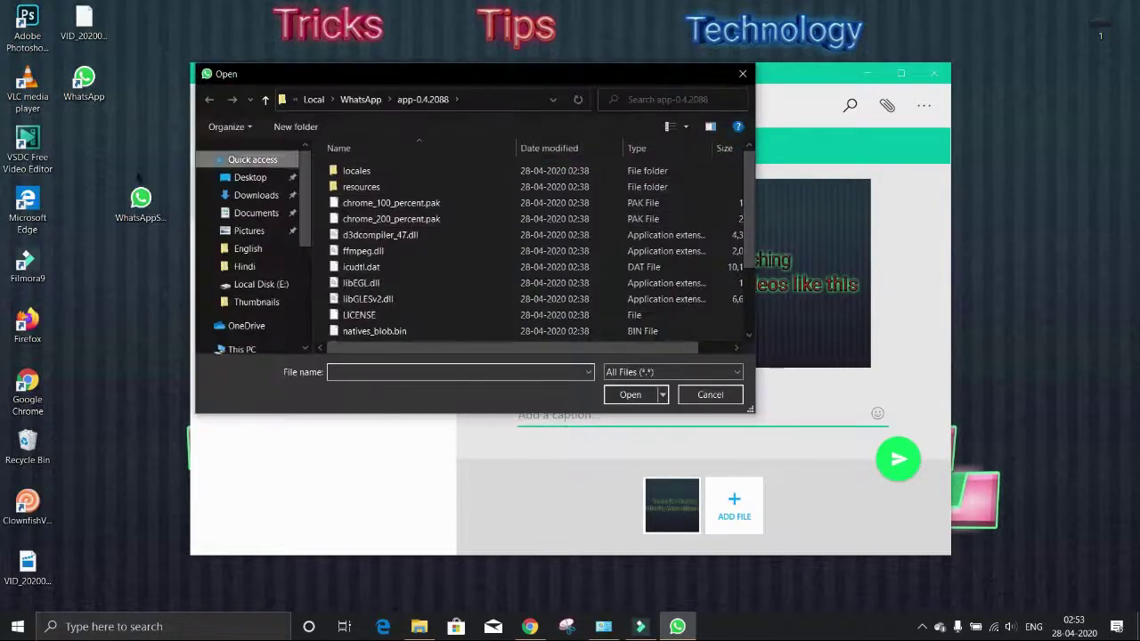
left_click(258, 177)
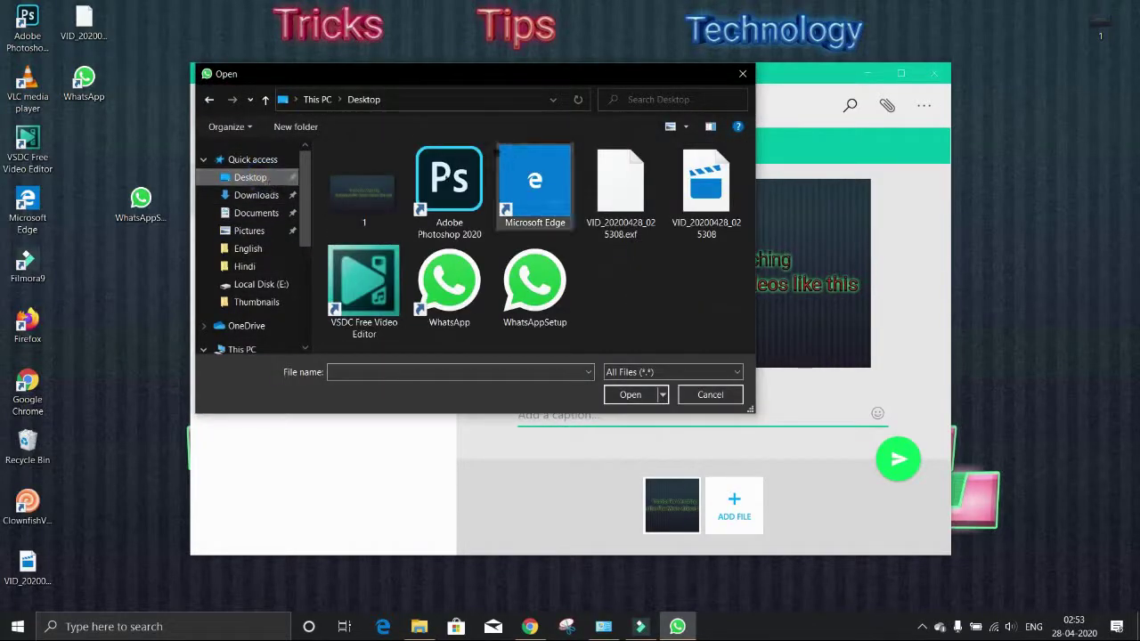
left_click(723, 399)
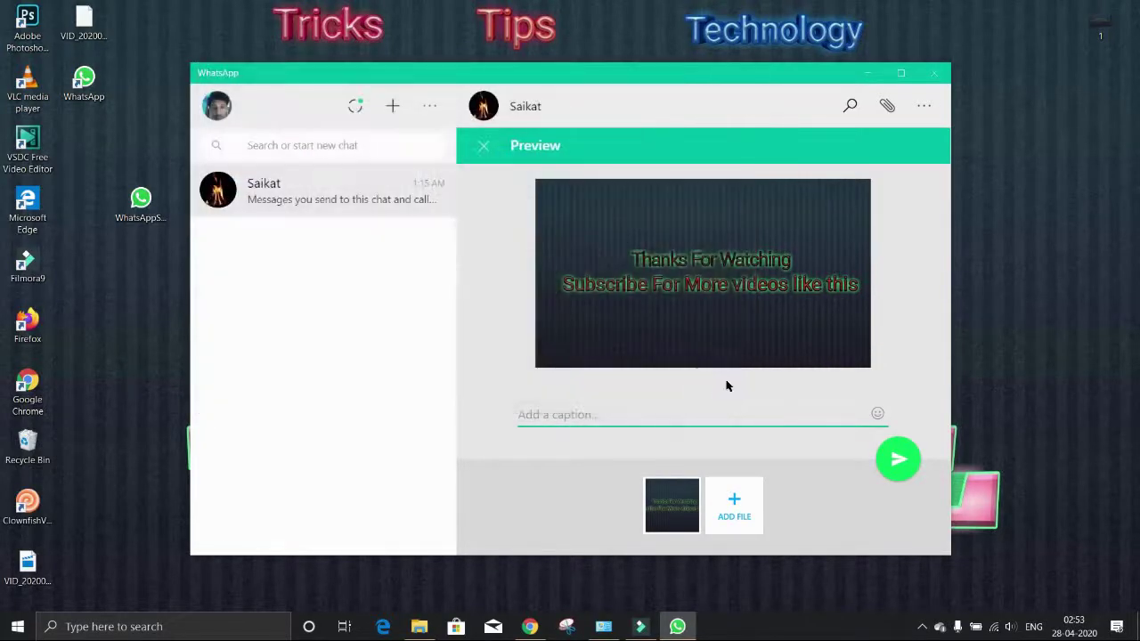
left_click(895, 463)
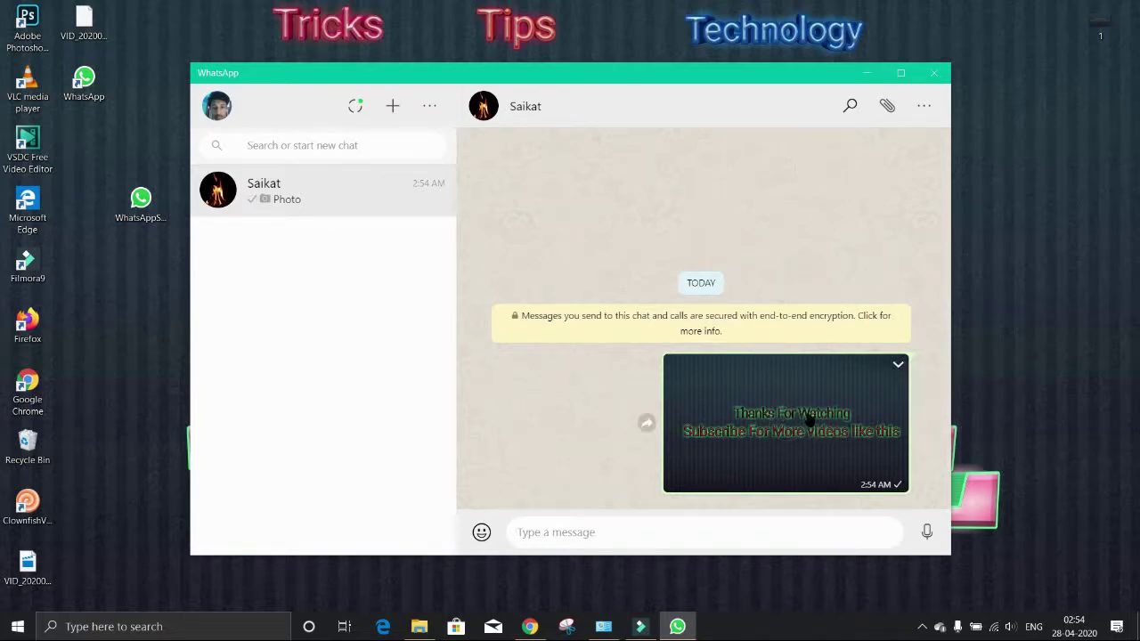
Delete the sent photo message from the open chat.
left_click(898, 363)
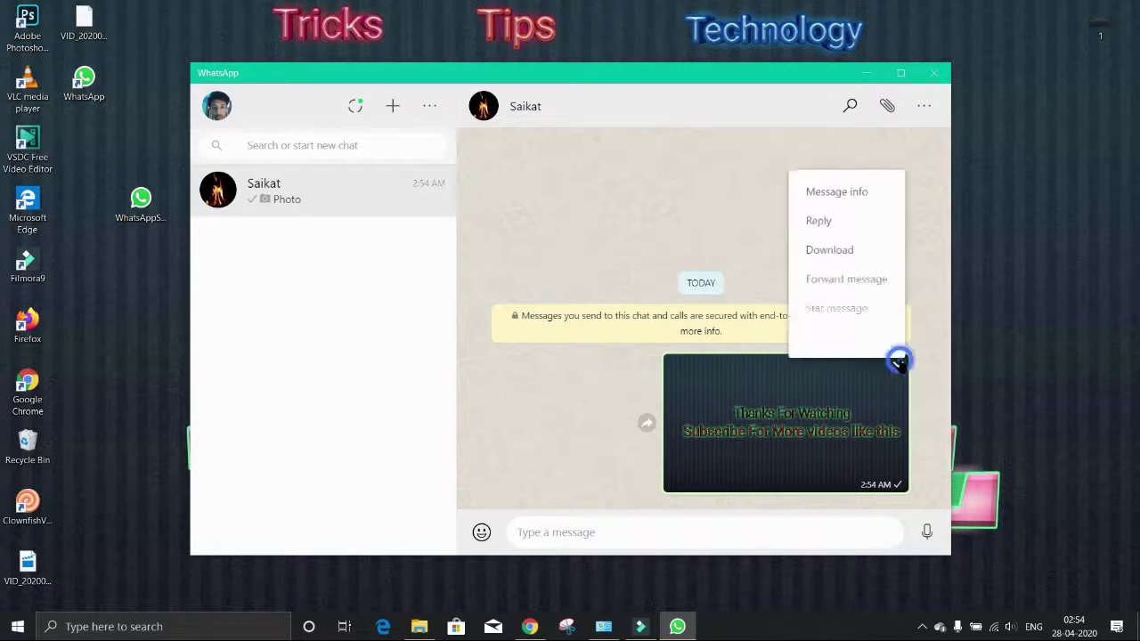
left_click(842, 338)
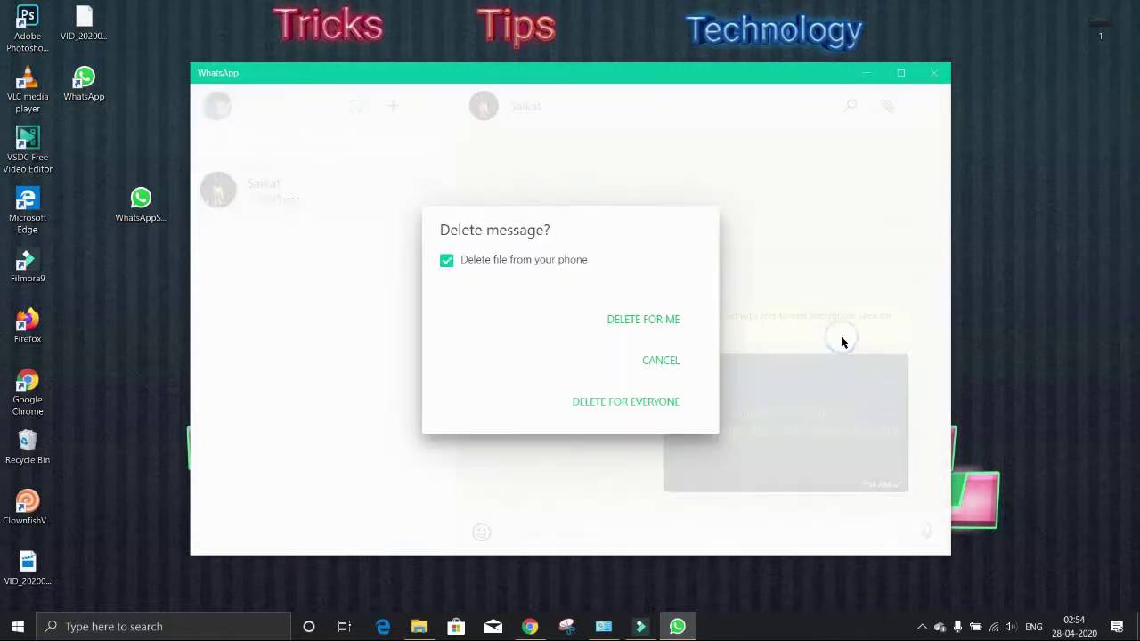